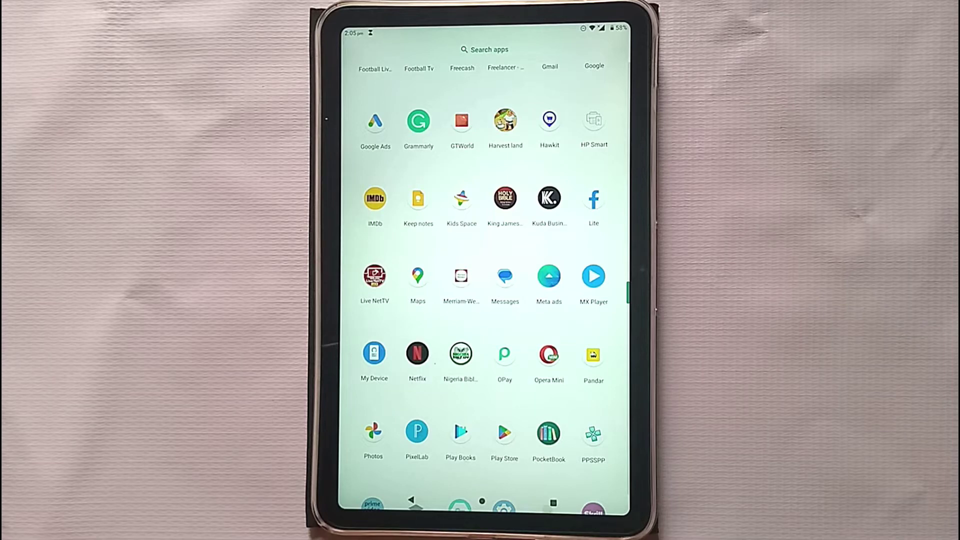
scroll(525, 375, down, 2)
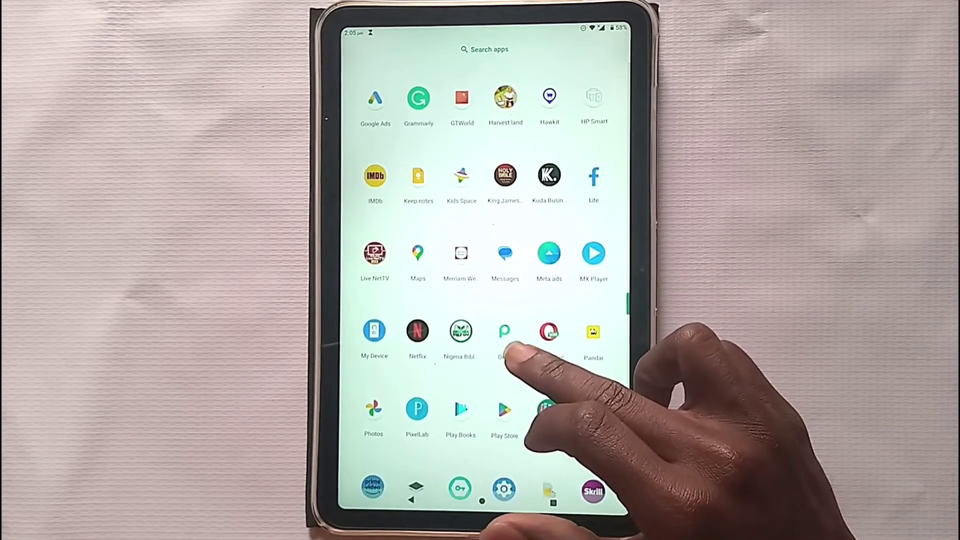
- Open Google Maps, pan around Ibadan and search for 'hilltop'
click(418, 253)
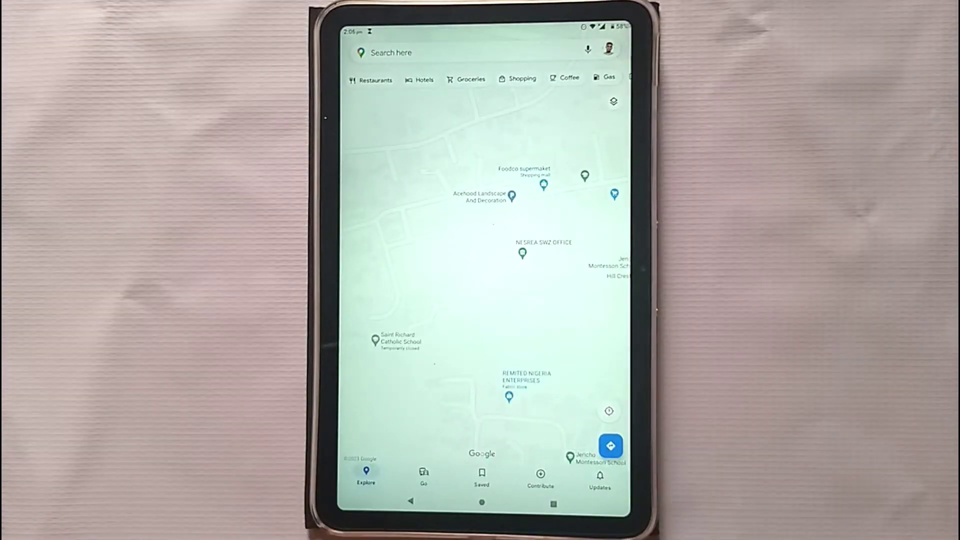
drag(578, 398, 574, 300)
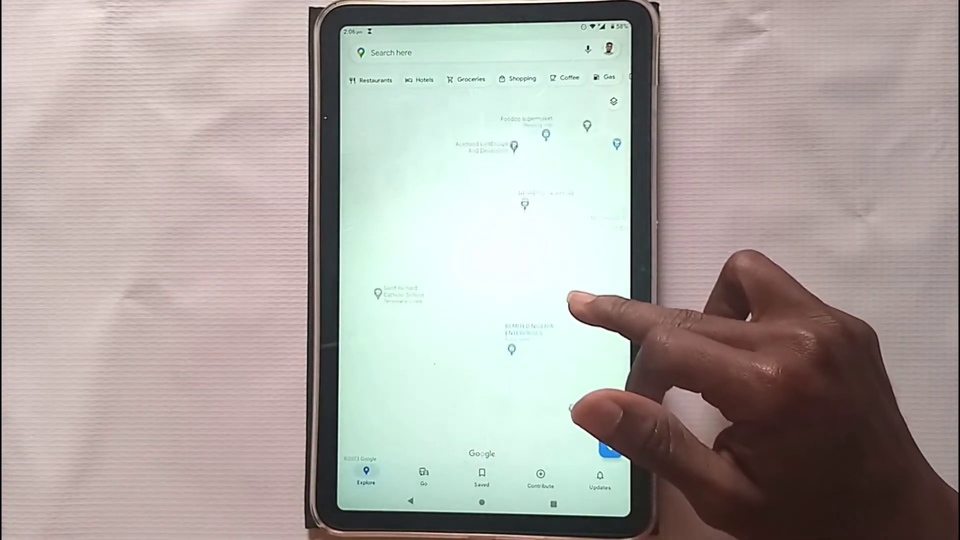
drag(592, 338, 562, 308)
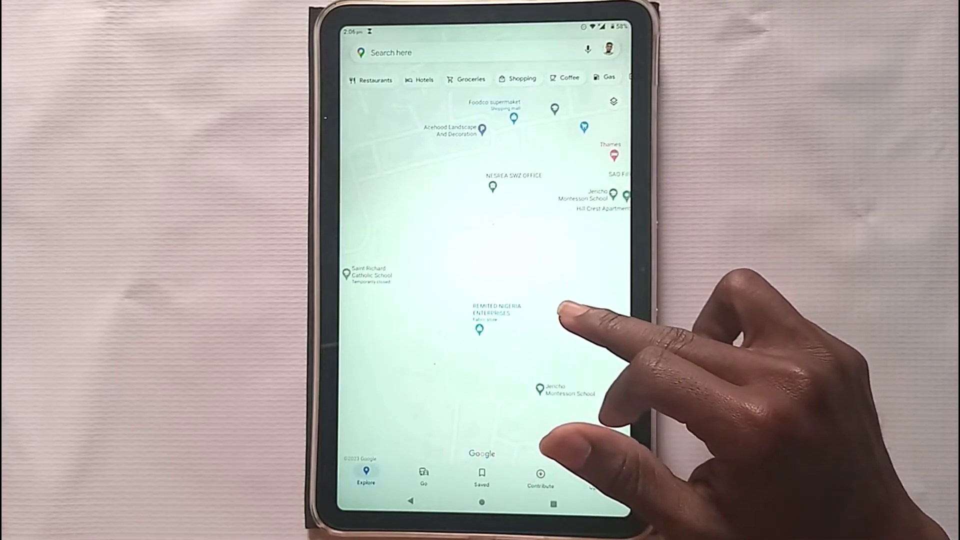
mouse_move(574, 341)
mouse_down()
mouse_move(578, 277)
mouse_move(570, 352)
mouse_up()
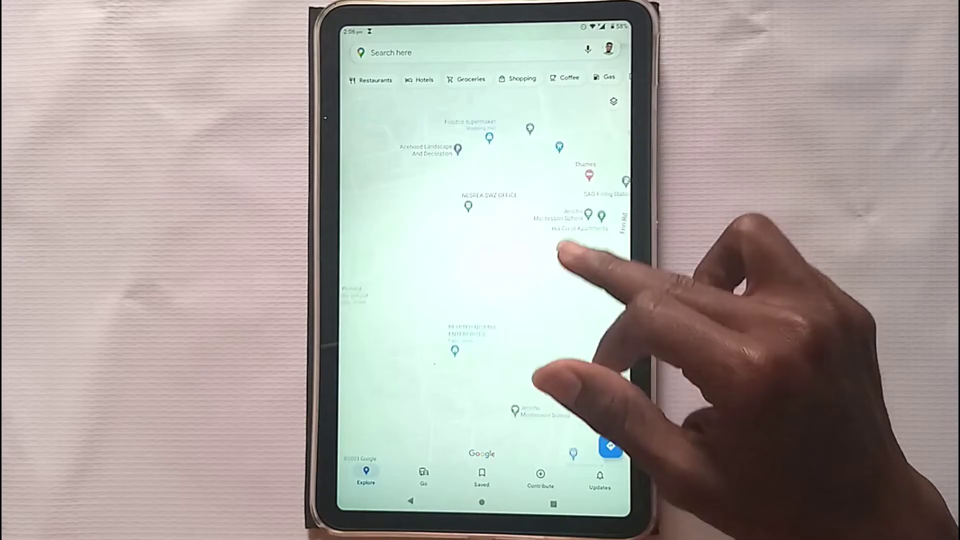
scroll(570, 300, down, 5)
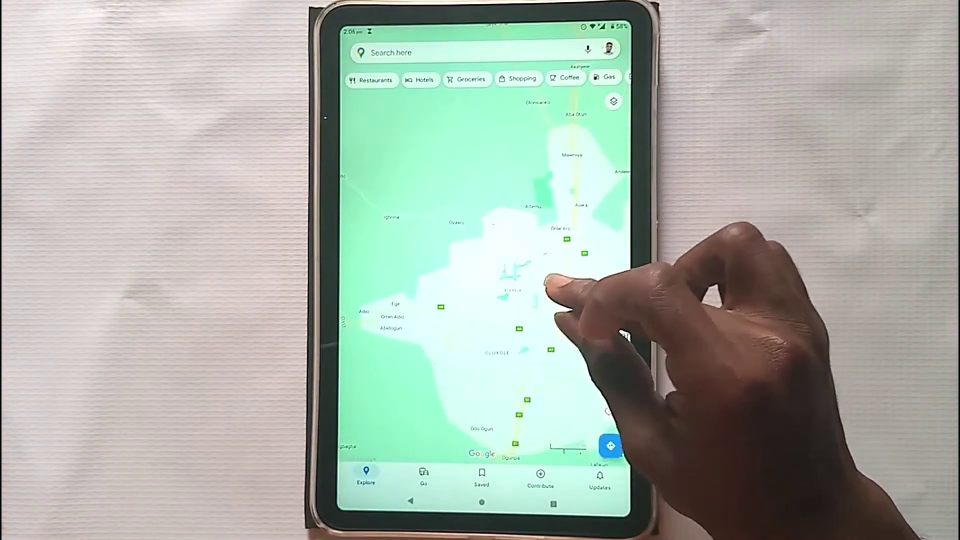
scroll(548, 285, up, 5)
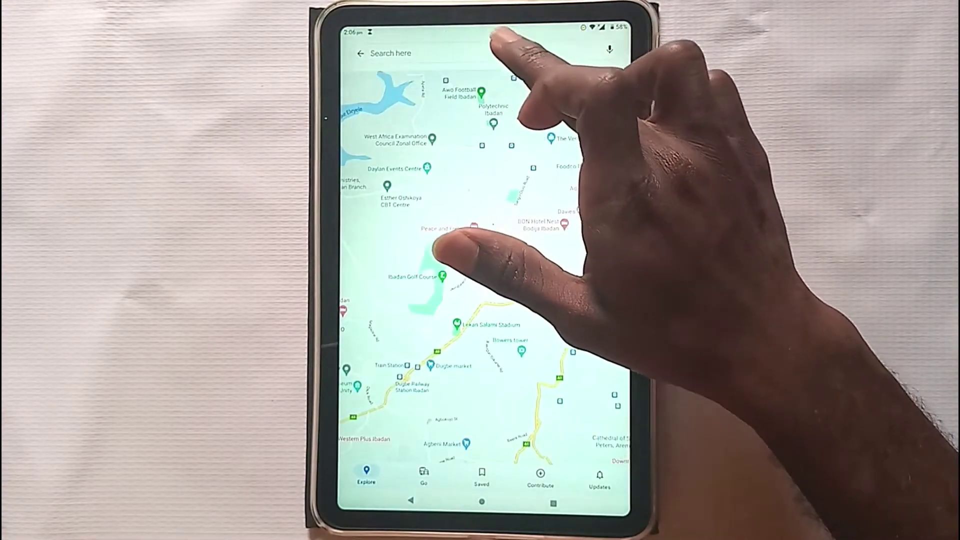
click(510, 52)
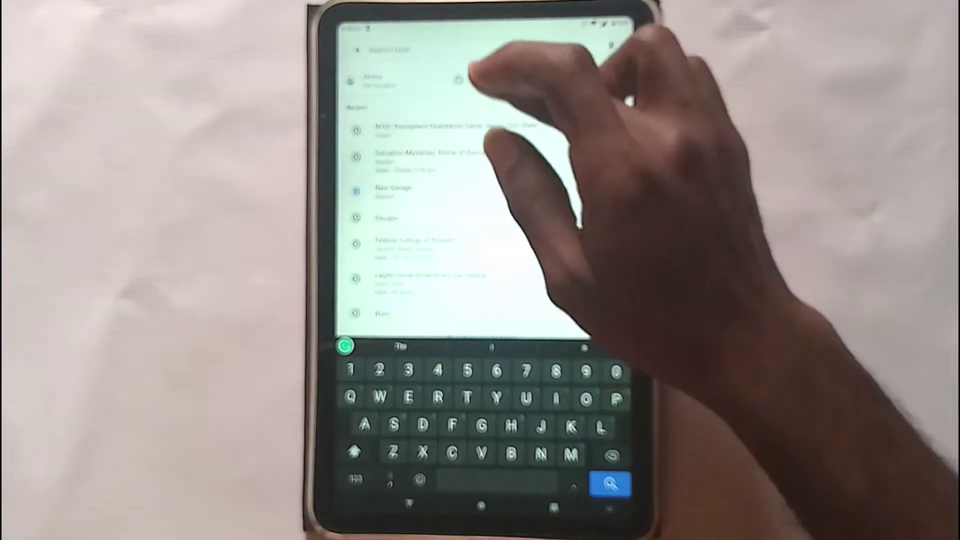
text(Hil)
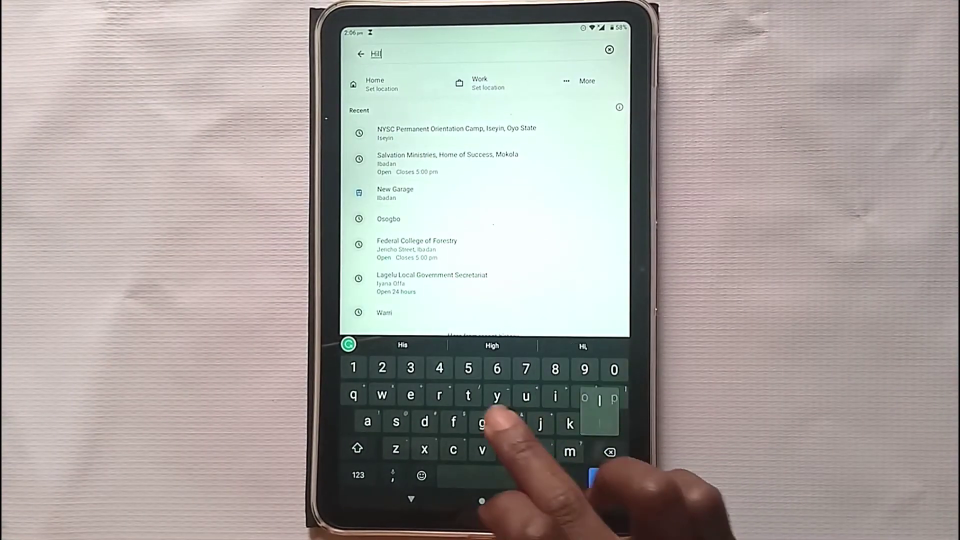
text(ltop)
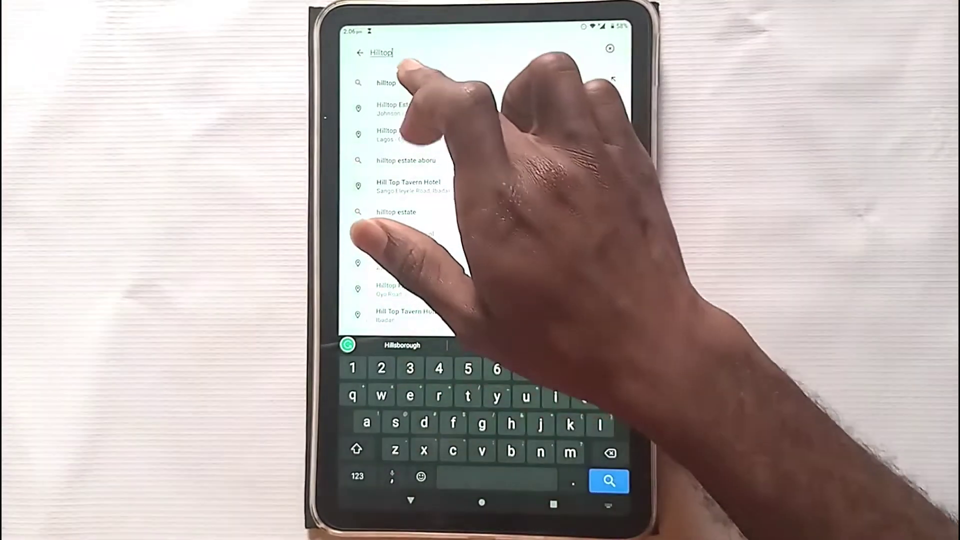
click(387, 83)
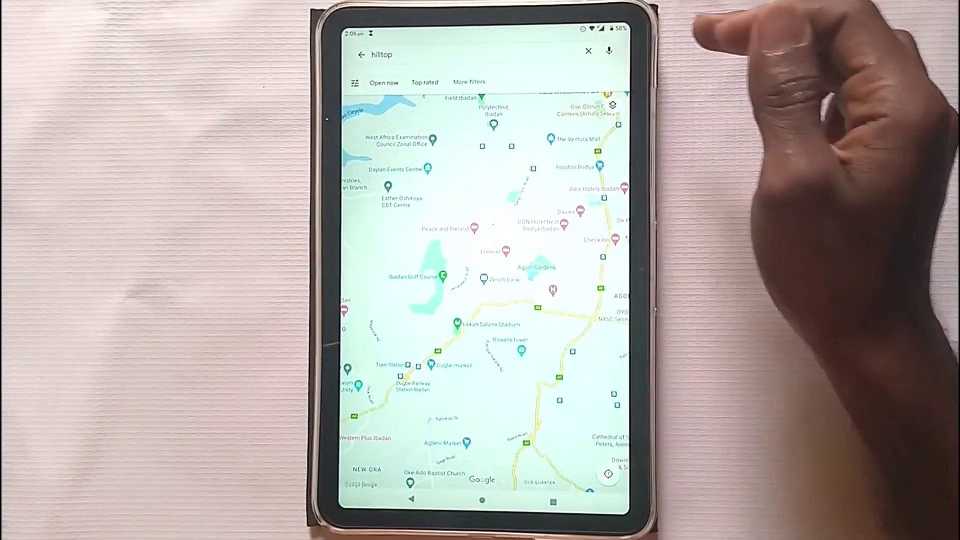
- Zoom in on Hill Top Tavern Hotel and drop a pin just south of it, near Ile Akeri St
drag(525, 188, 539, 135)
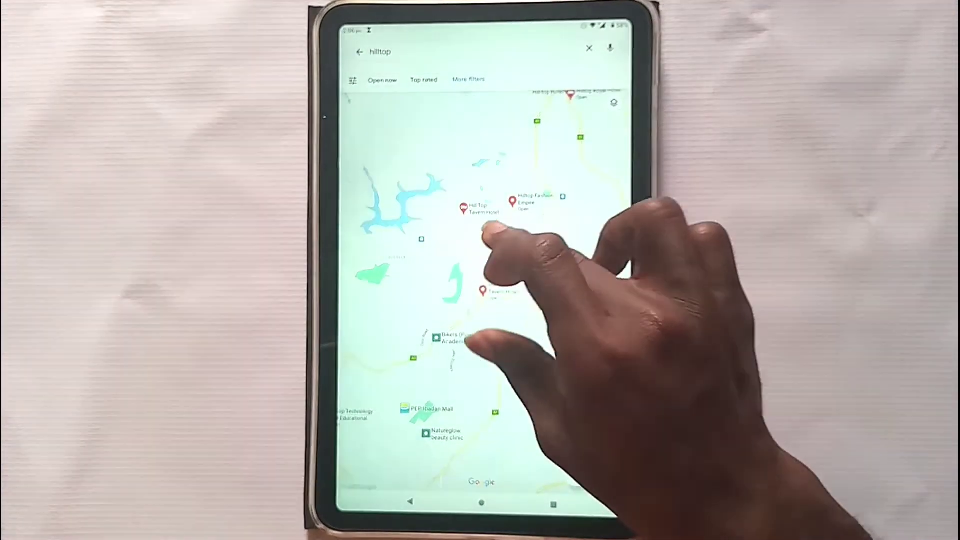
mouse_move(525, 187)
mouse_down()
mouse_move(510, 225)
mouse_move(524, 233)
mouse_move(540, 307)
mouse_move(570, 337)
mouse_up()
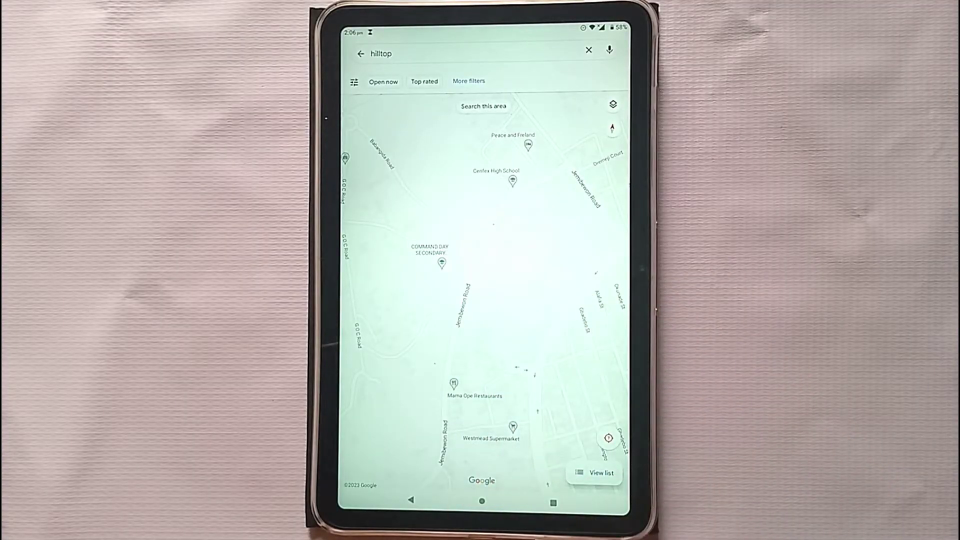
drag(585, 226, 487, 285)
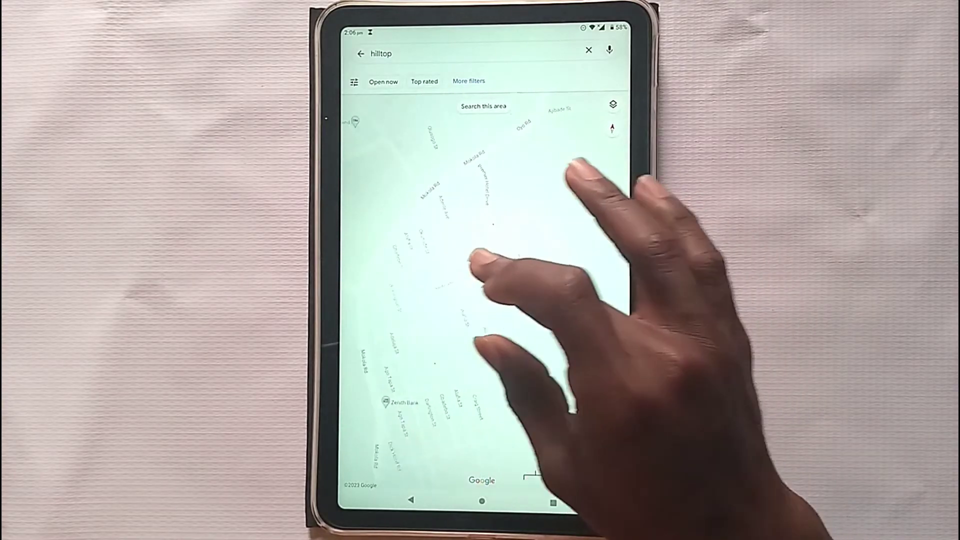
drag(480, 345, 496, 255)
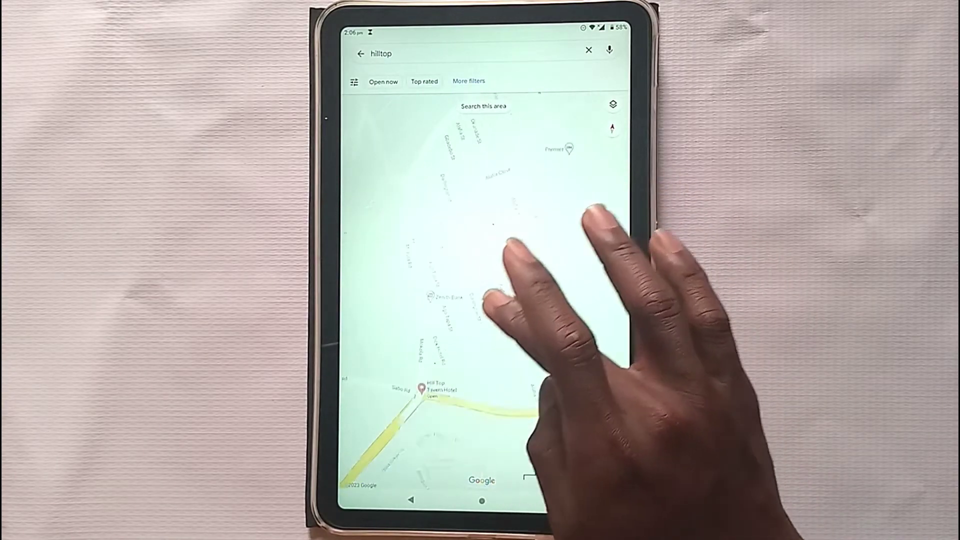
drag(495, 376, 503, 262)
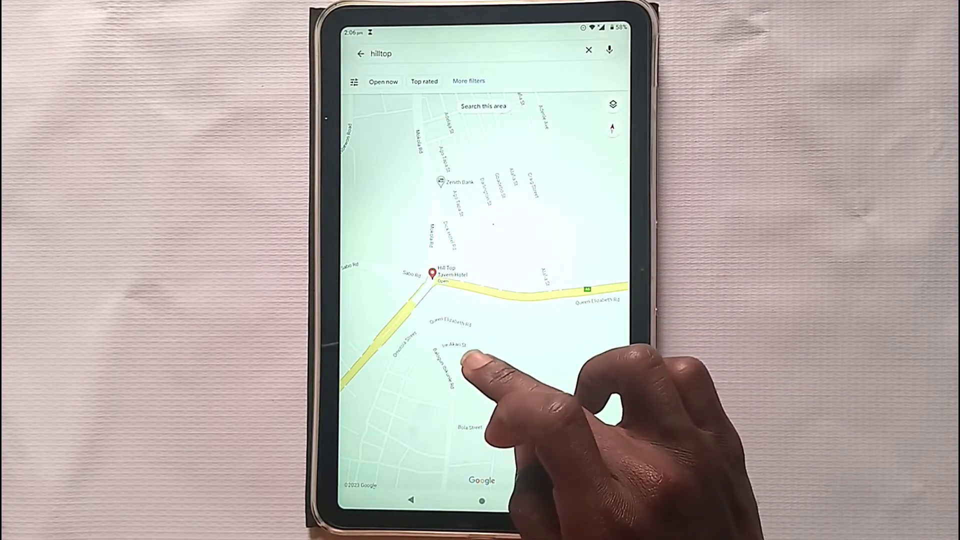
click(473, 364)
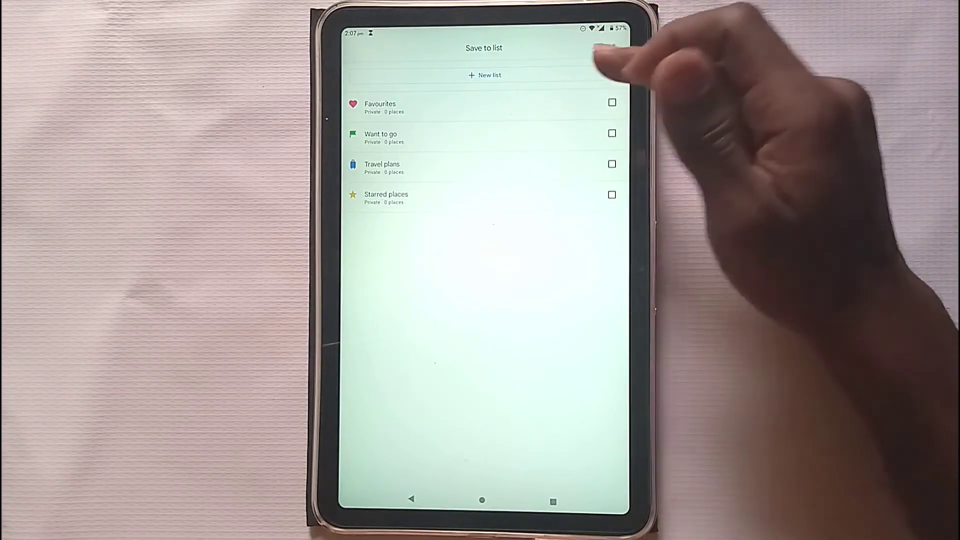
click(483, 75)
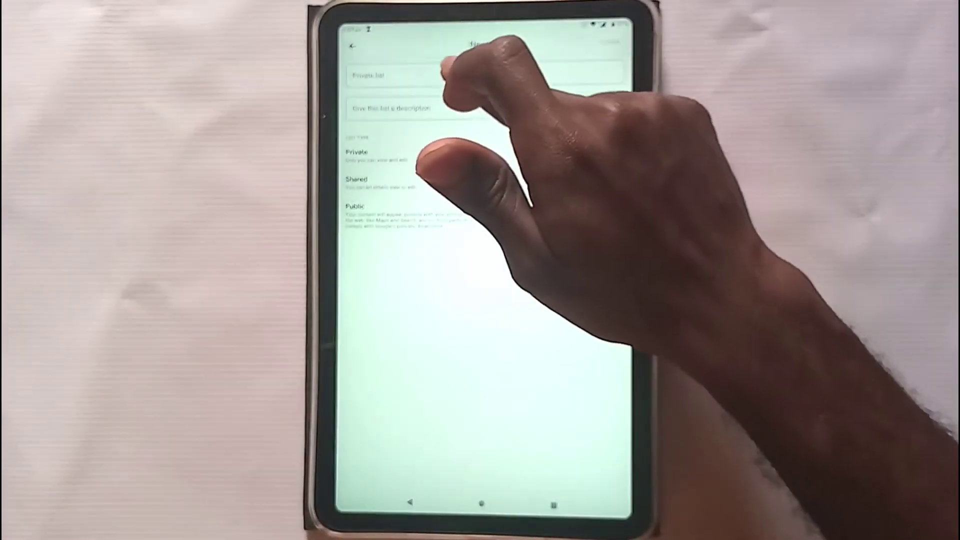
click(465, 78)
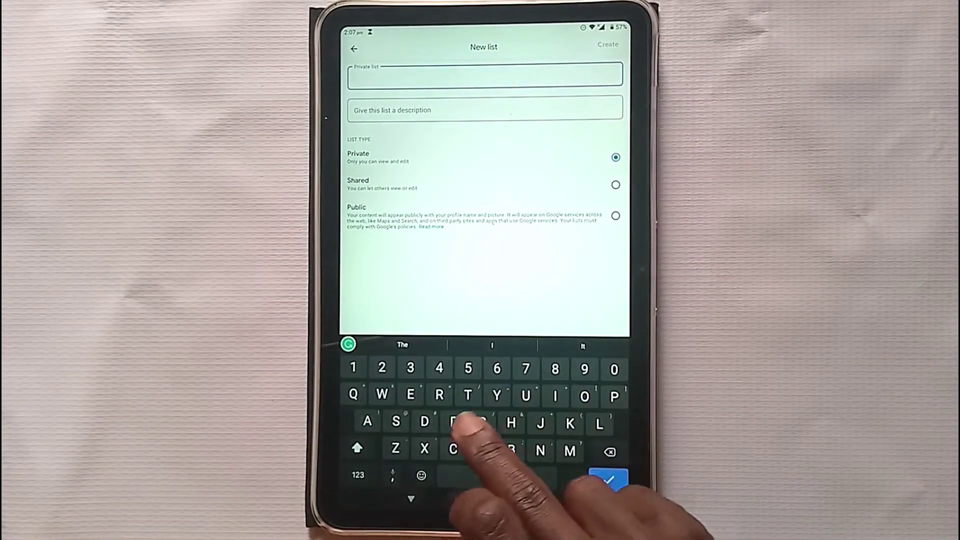
text(Home)
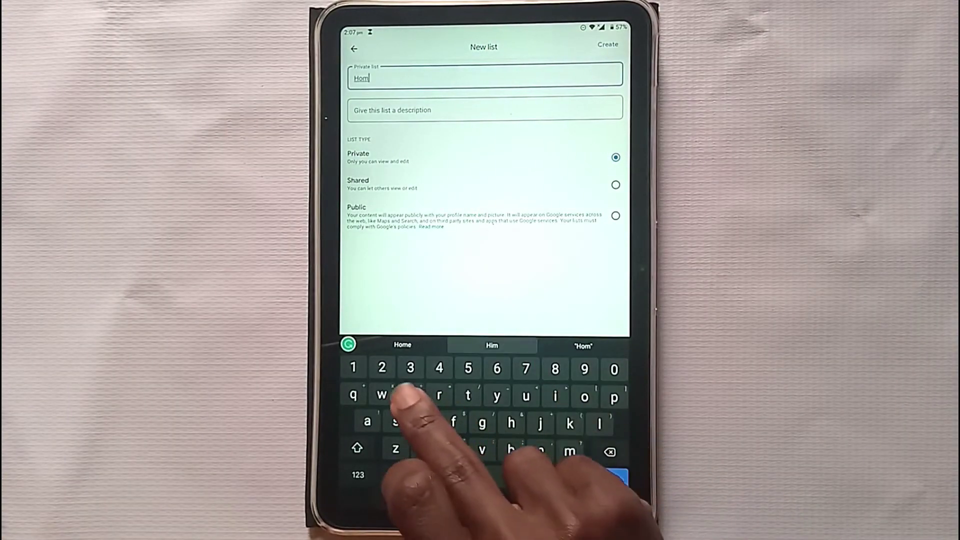
click(609, 47)
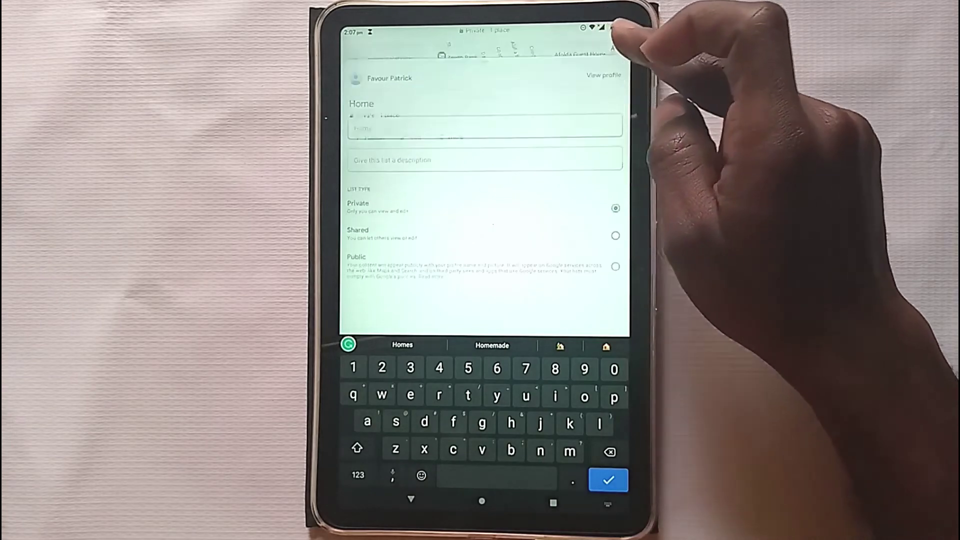